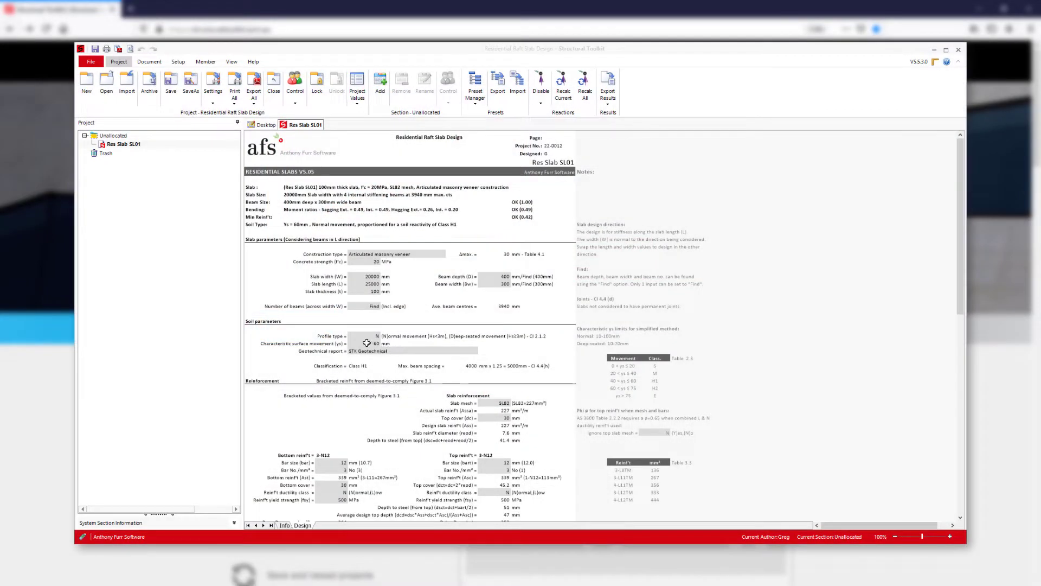
Enter 40 mm as the characteristic surface movement (ys), making the site Class M
click(366, 342)
text(40)
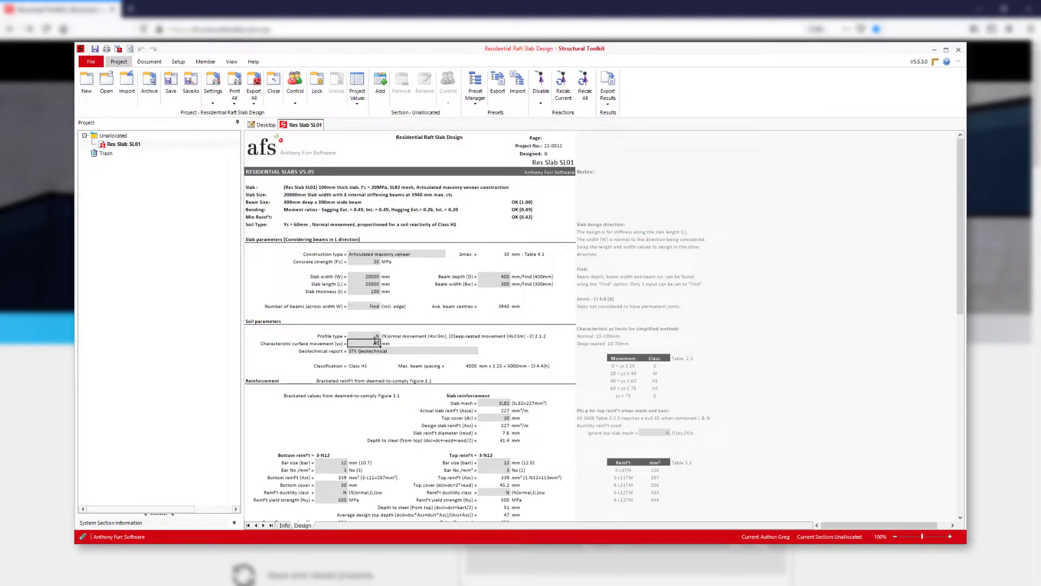
key(Return)
drag(960, 275, 959, 302)
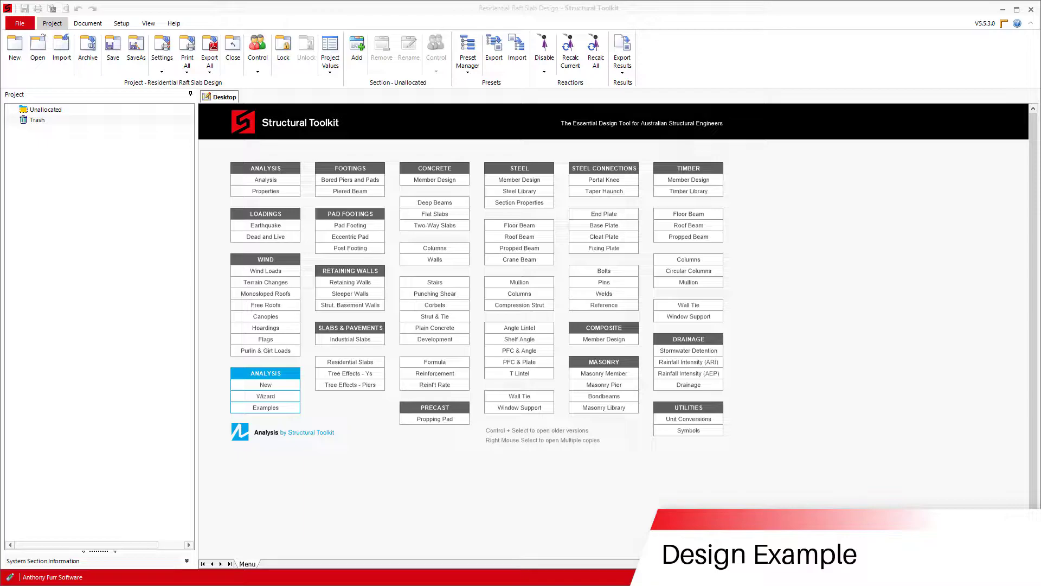
Create residential slab Res Slab SL01 with Articulated masonry veneer as its construction type
click(335, 362)
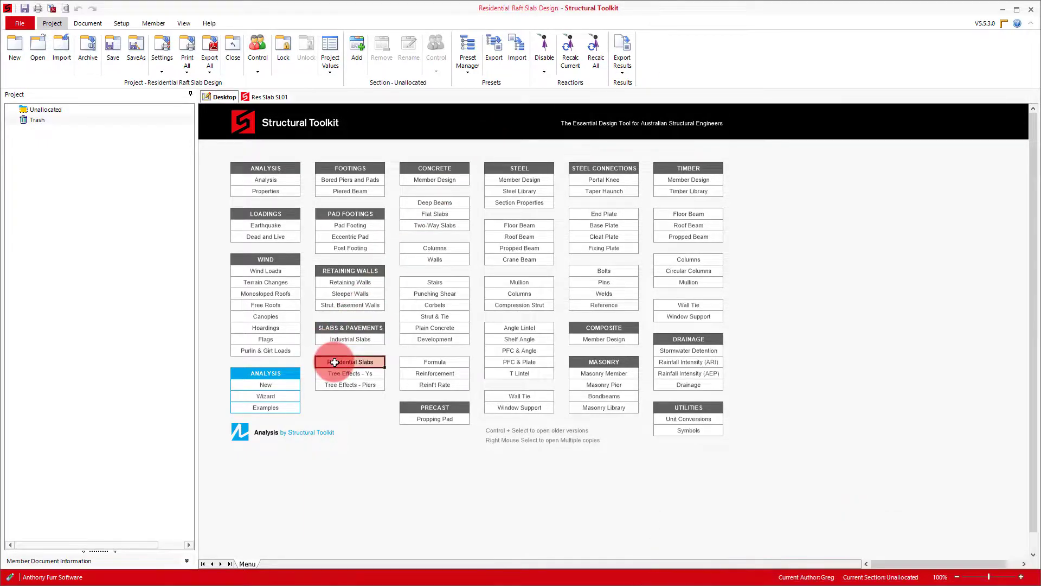
click(564, 320)
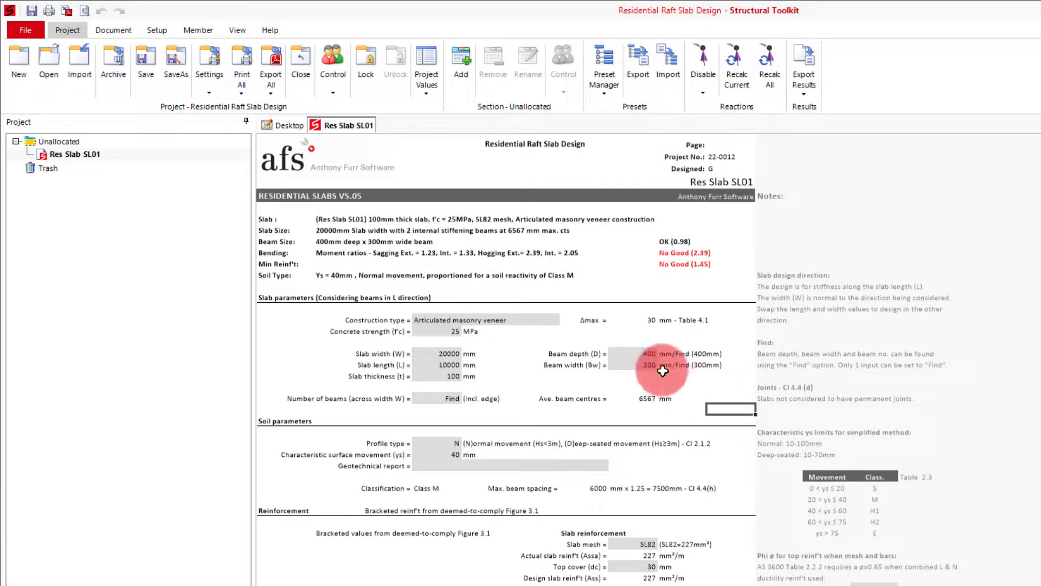
click(552, 320)
click(564, 321)
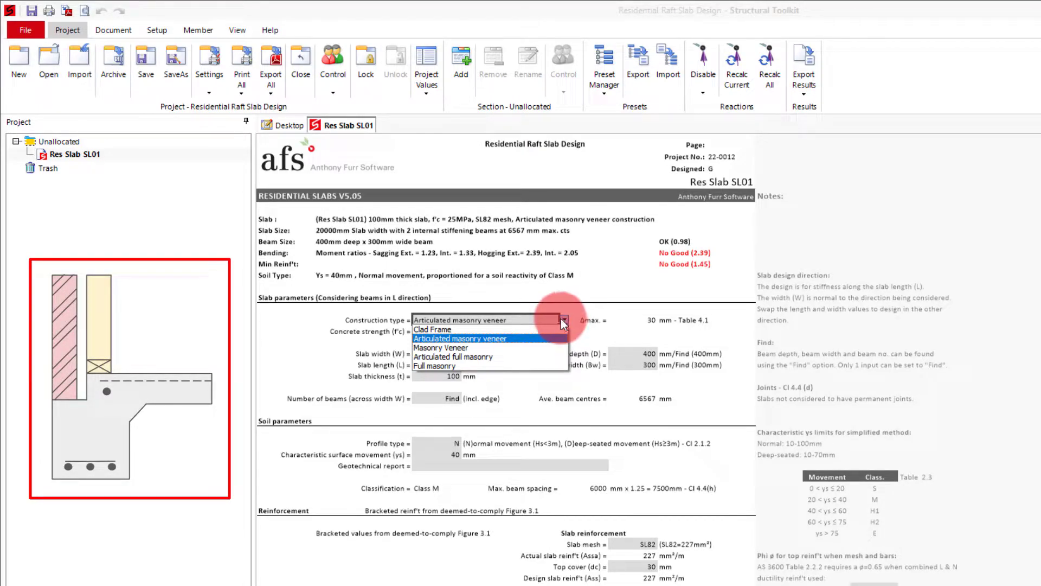
click(544, 336)
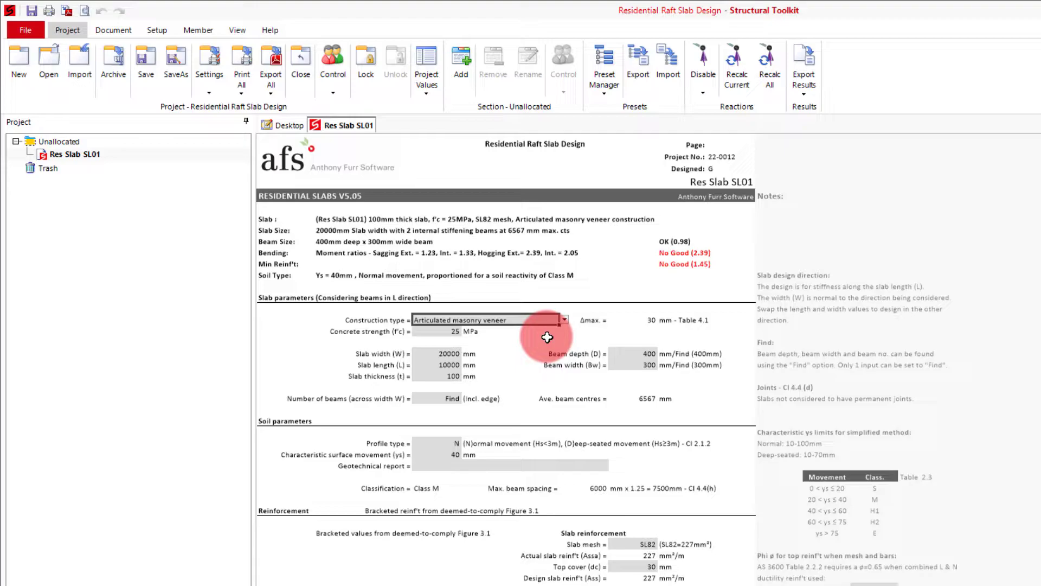
Enter 25000 mm as the Slab length (L) of Res Slab SL01
click(445, 363)
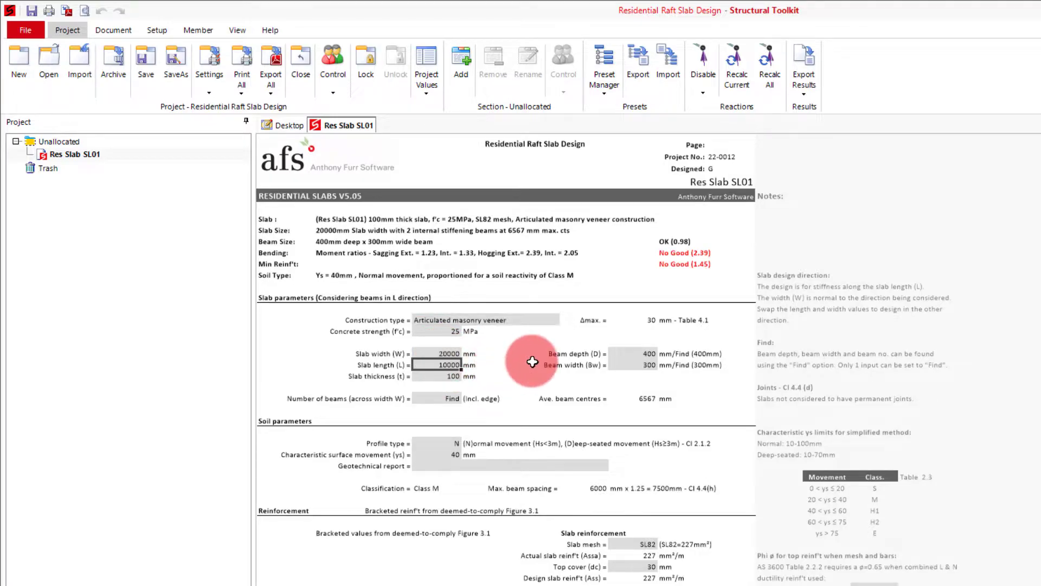
text(25000)
key(Tab)
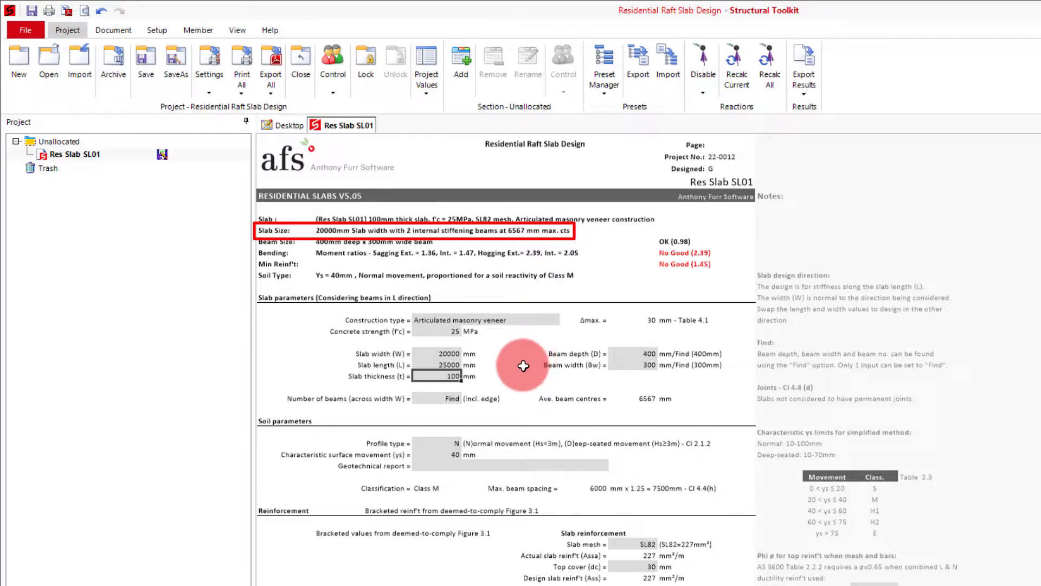
click(441, 397)
text(4)
click(499, 410)
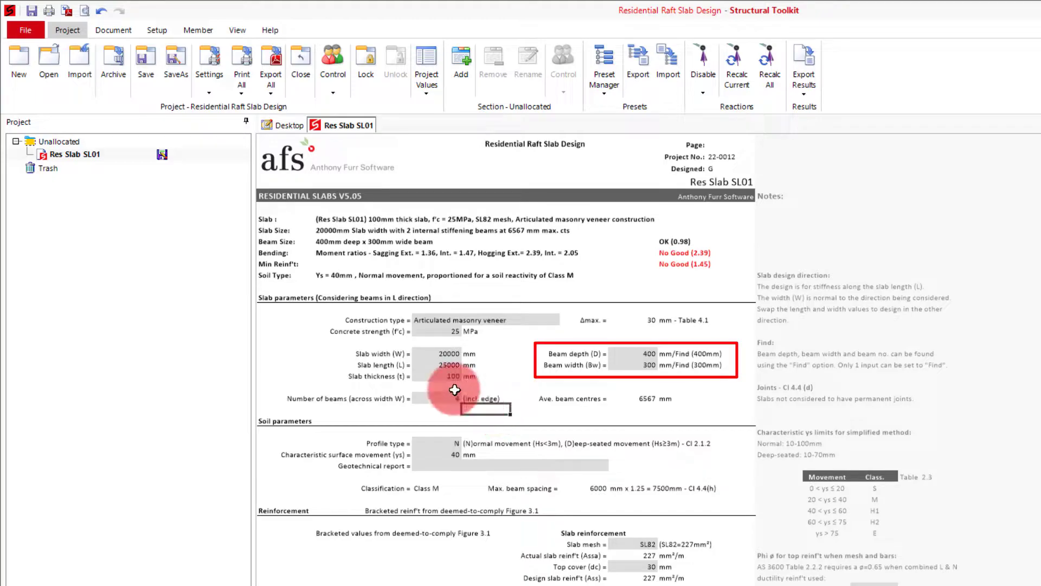
click(650, 354)
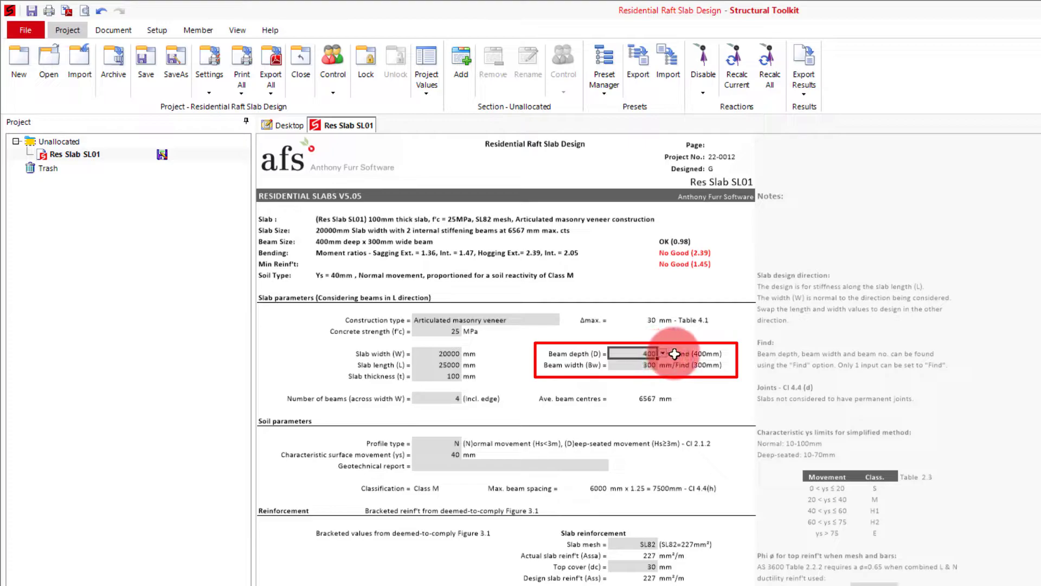
click(663, 353)
click(653, 332)
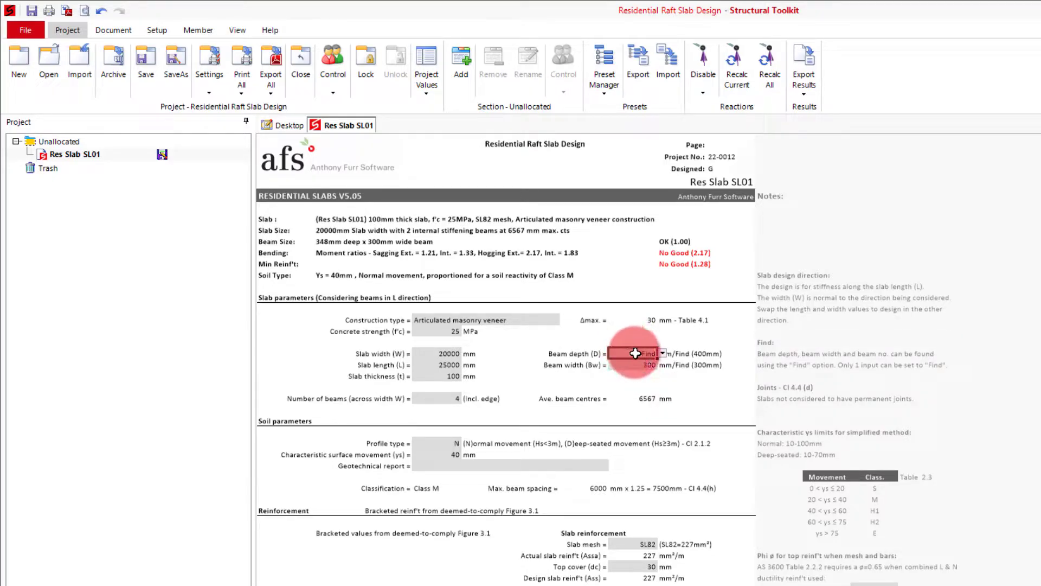
text(400)
key(Return)
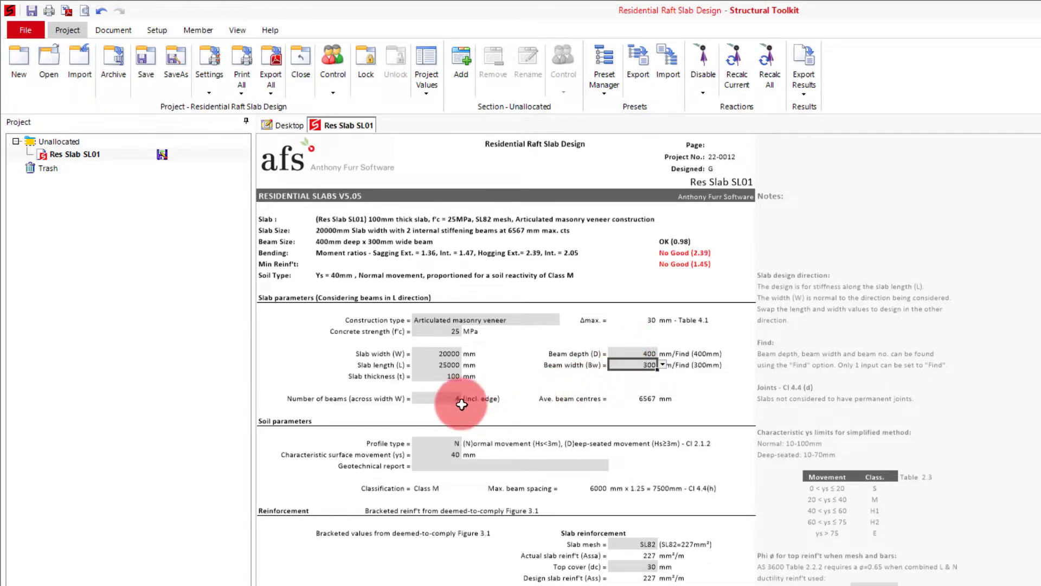
click(459, 402)
click(457, 465)
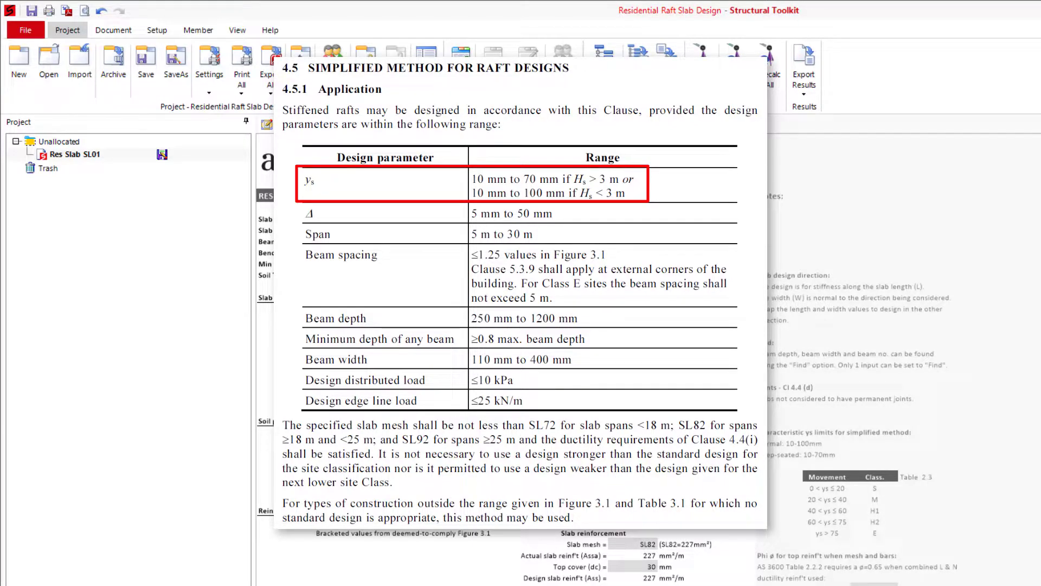
click(509, 431)
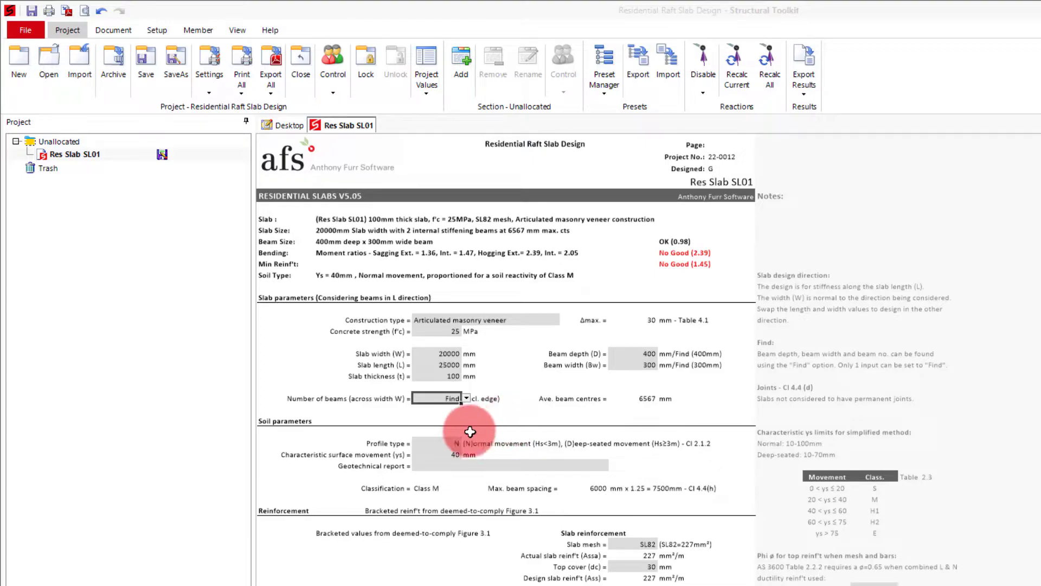
Set surface movement to 60 mm (Class H1) and the geotechnical report to 'STK Geotechnical'
click(449, 454)
text(60)
key(Return)
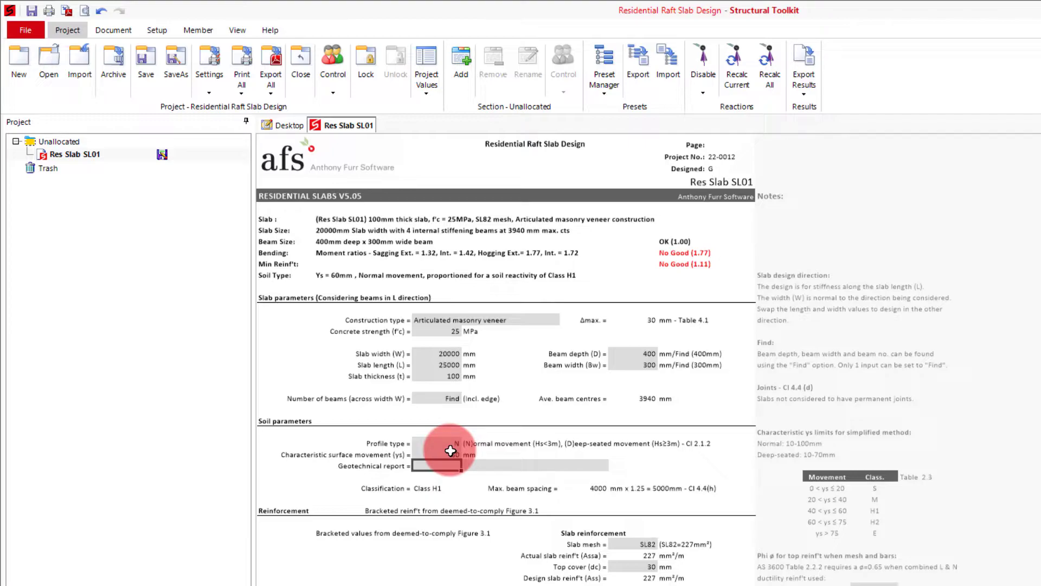
text(STK Geotechnical)
key(Return)
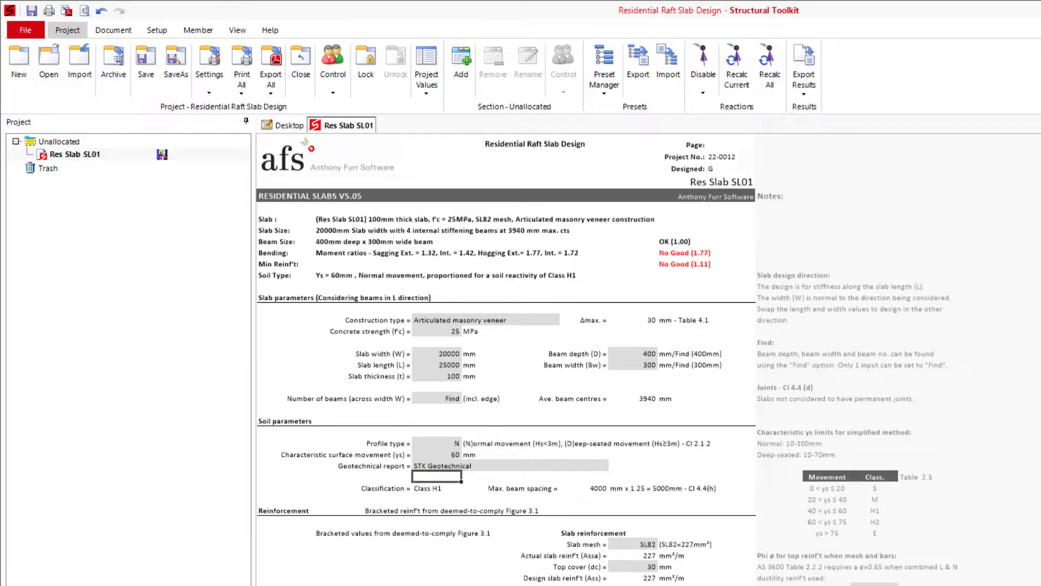
scroll(505, 358, down, 5)
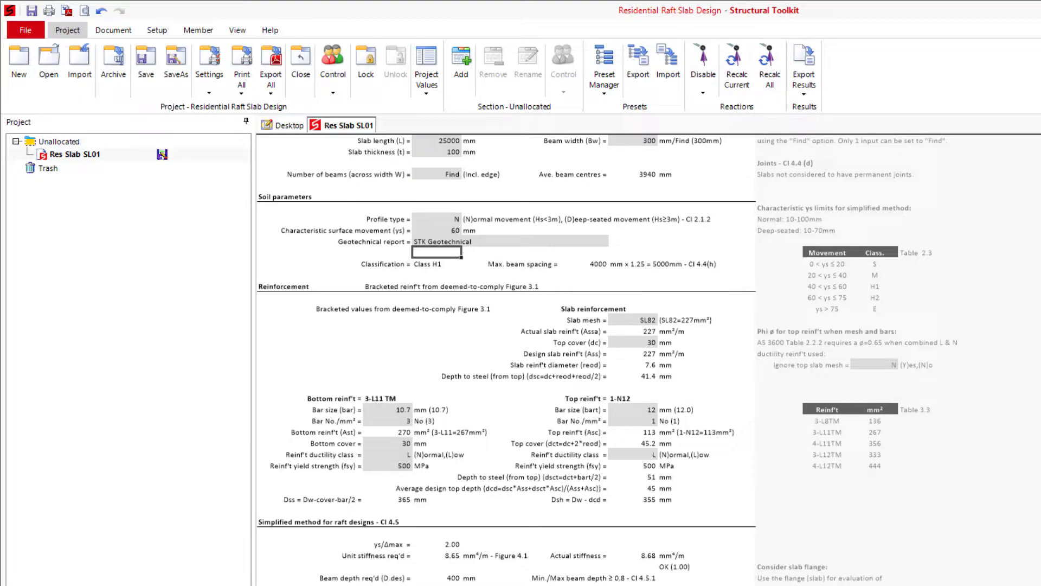
Scroll to the AS3600 Cl 8.1.6 checks showing failing ratios 1.06 and 1.11
scroll(506, 358, down, 5)
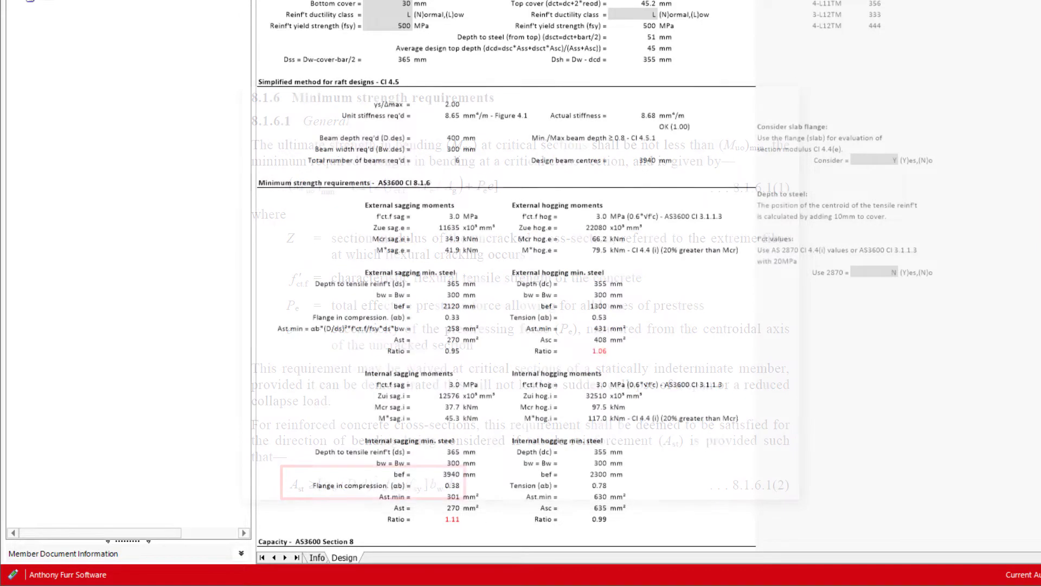
Scroll through the Capacity section and back up to the summary showing bending No Good at 1.77
scroll(504, 271, down, 5)
scroll(504, 271, down, 1)
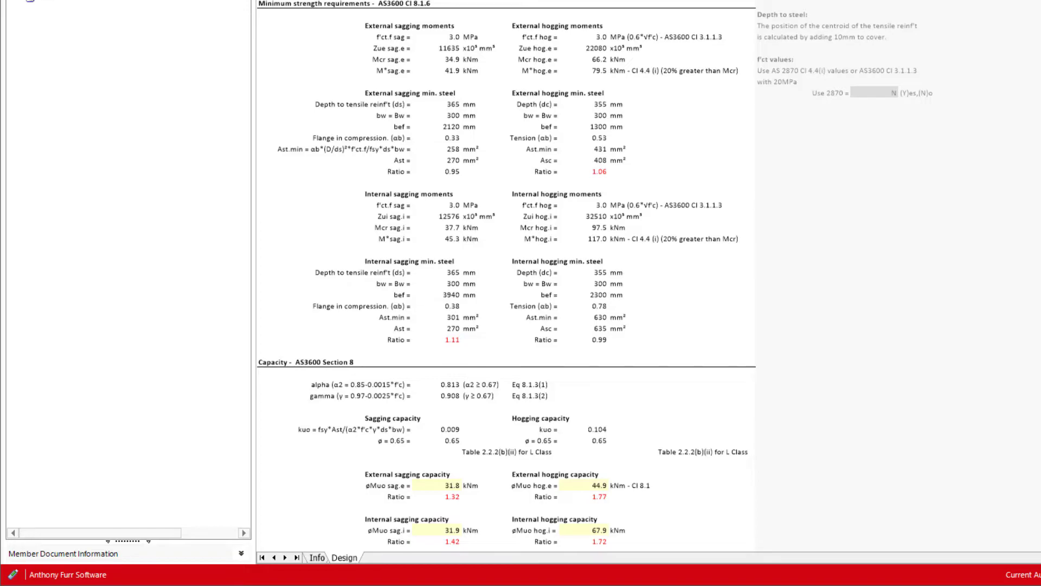
scroll(507, 271, up, 15)
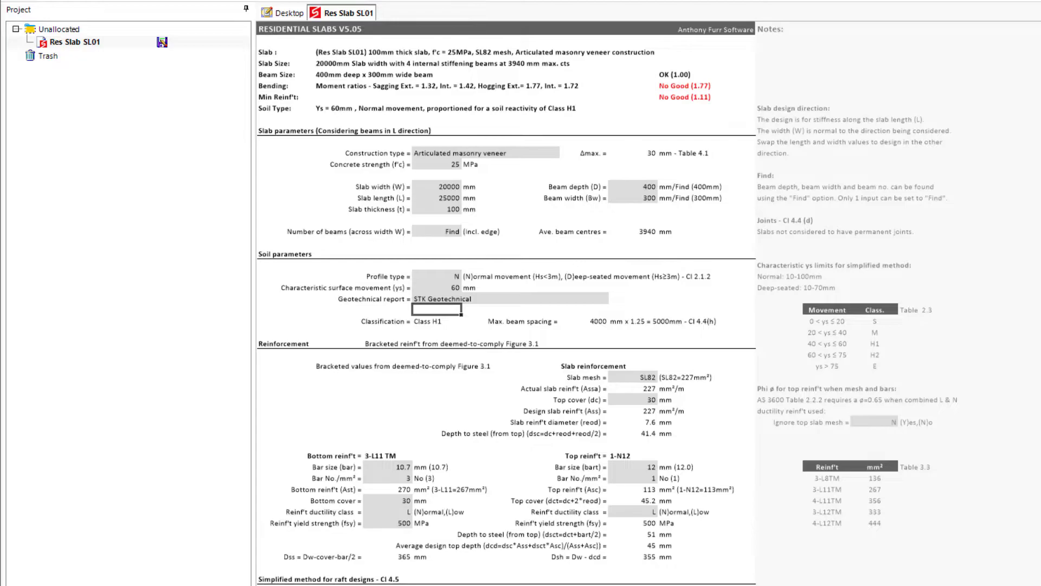
Change the bottom bar size to 11.9 mm (6-L12 TM) and top bar size to 16 mm (4-N16)
click(378, 468)
click(417, 467)
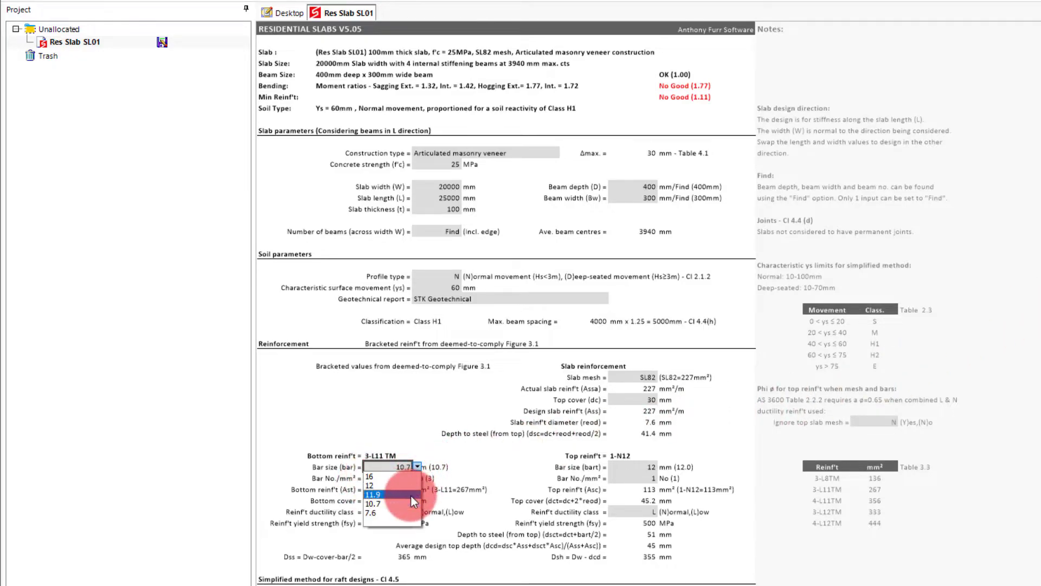
click(411, 495)
click(429, 490)
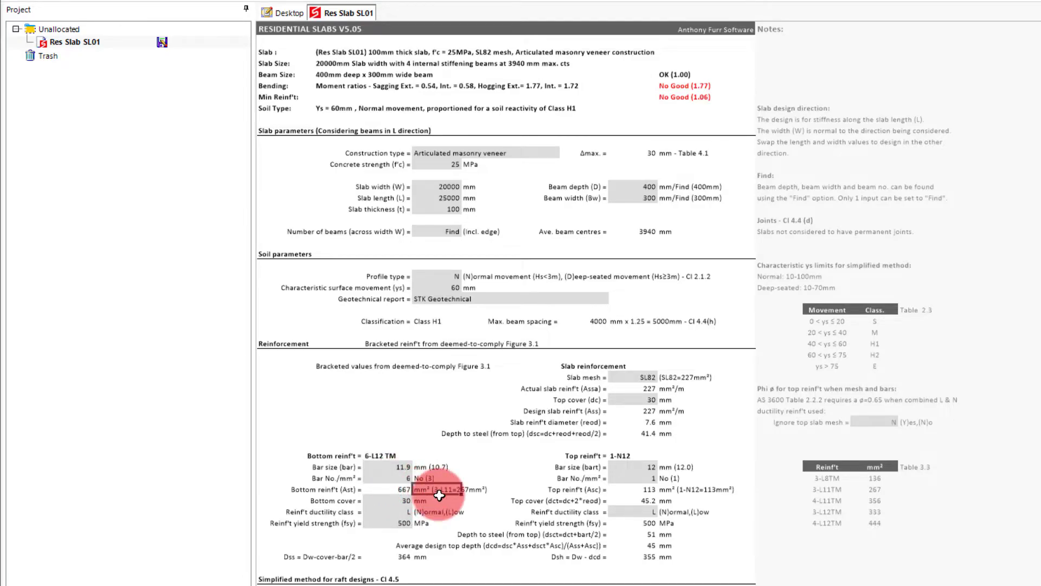
click(643, 467)
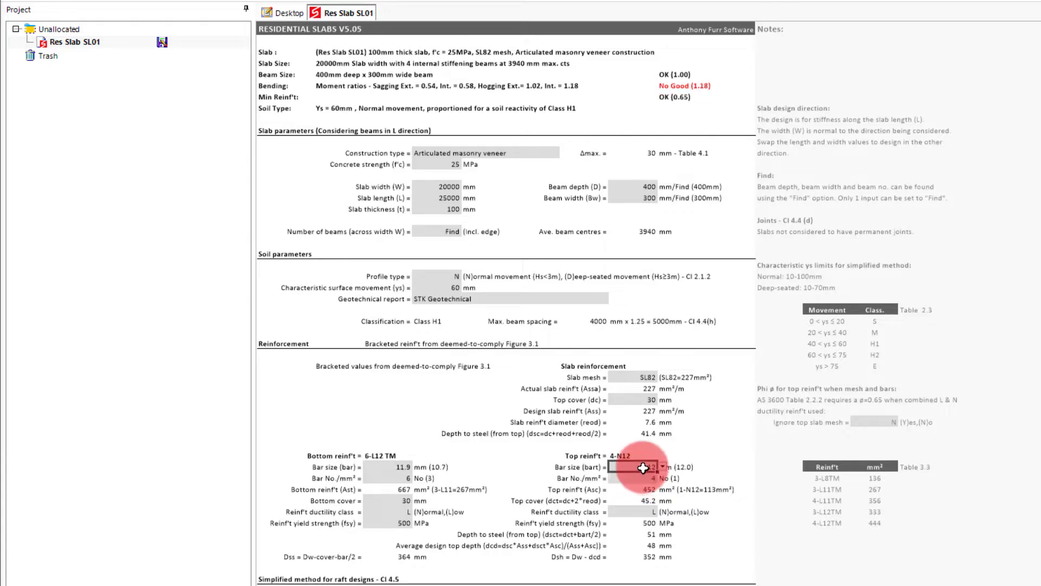
click(663, 466)
click(678, 483)
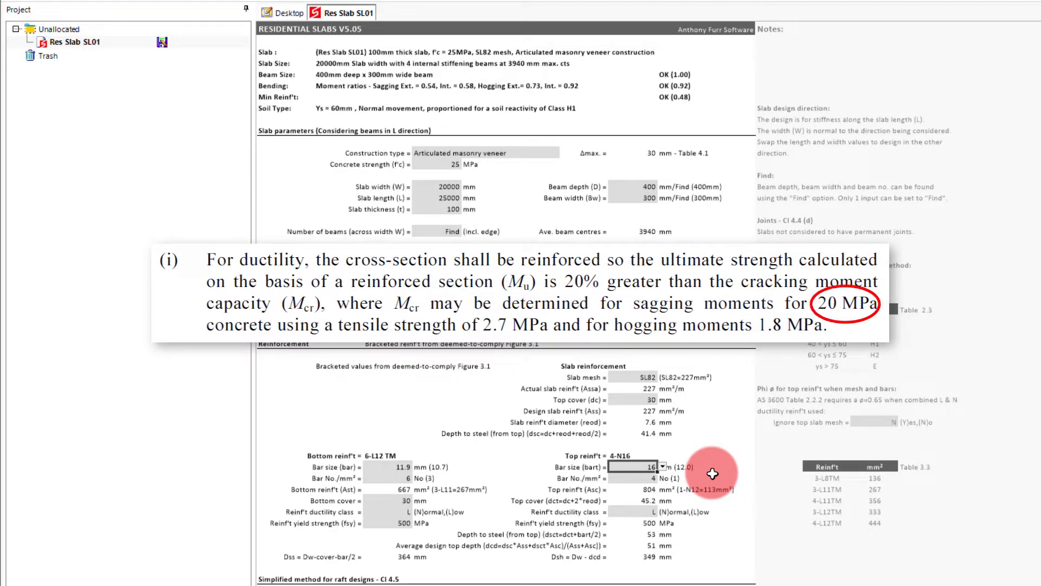
Enter 20 MPa as the concrete strength f'c
click(440, 163)
text(20)
key(Return)
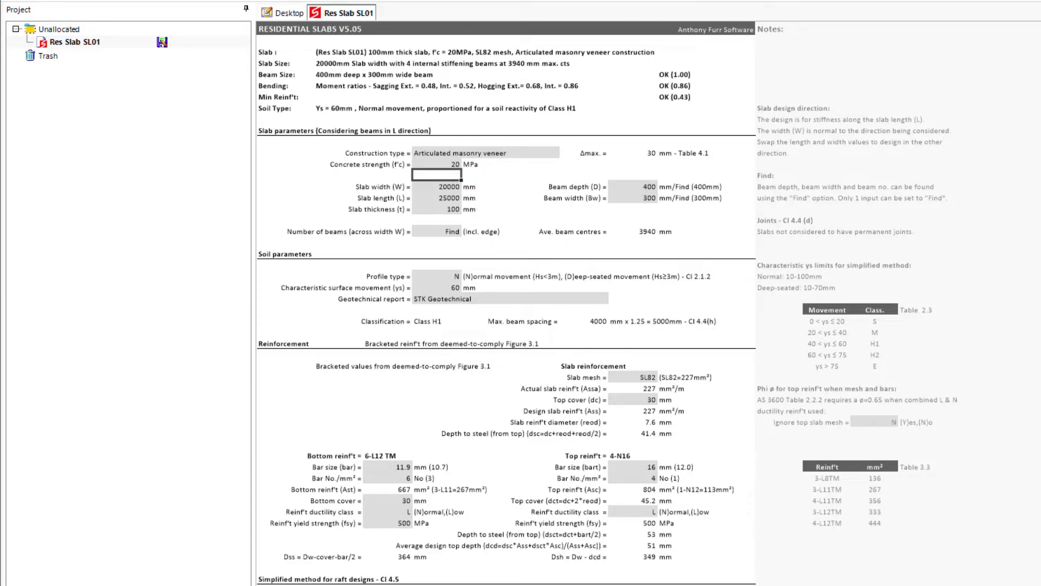
scroll(506, 304, down, 10)
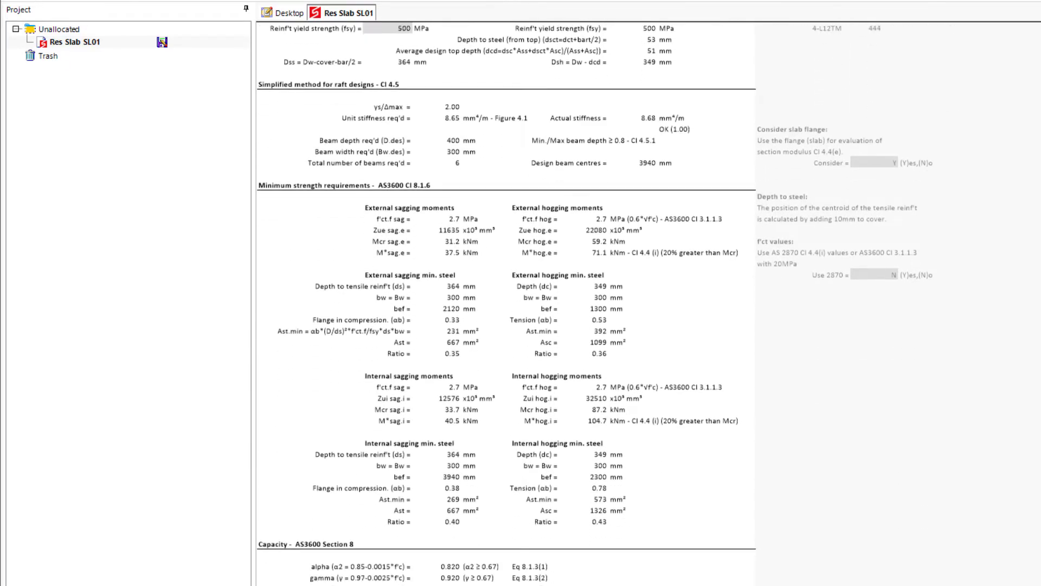
Set Consider slab flange to N so the section modulus excludes the flange
click(900, 164)
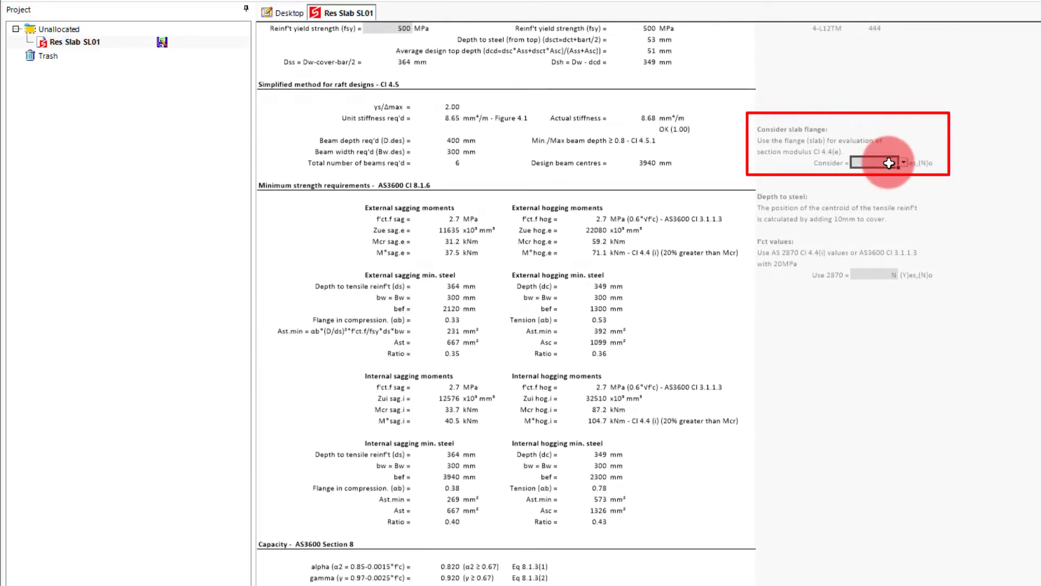
click(903, 163)
click(903, 181)
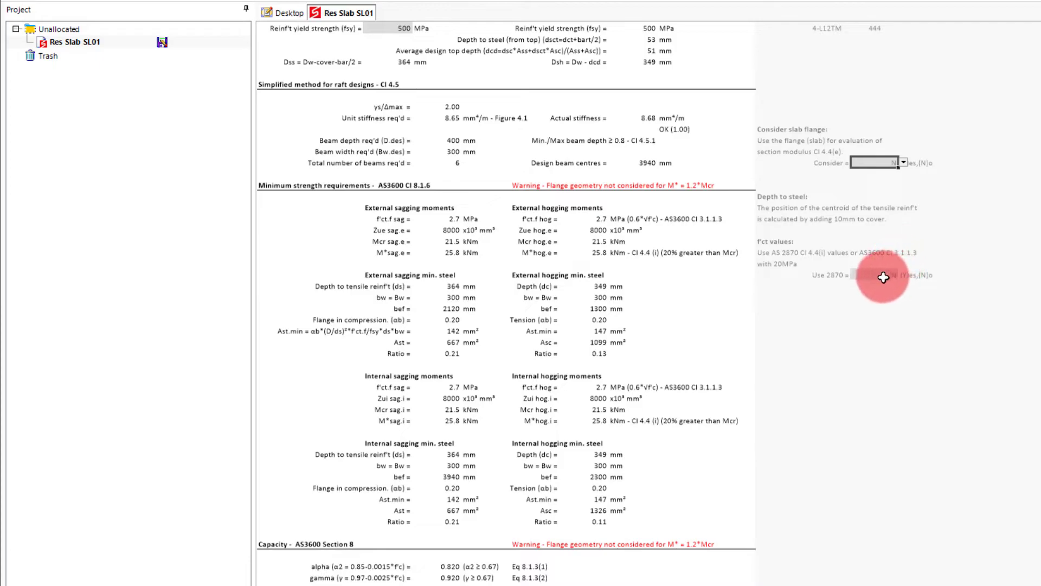
Set the f'ct 'Use 2870' option to Y, giving a 1.8 MPa hogging tensile strength
click(904, 277)
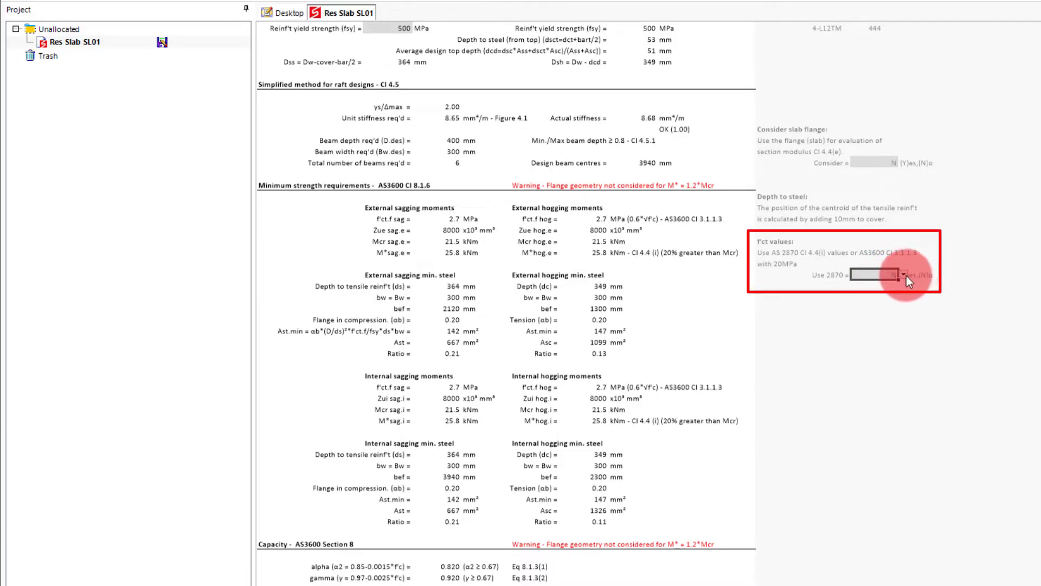
click(907, 275)
click(873, 298)
click(922, 341)
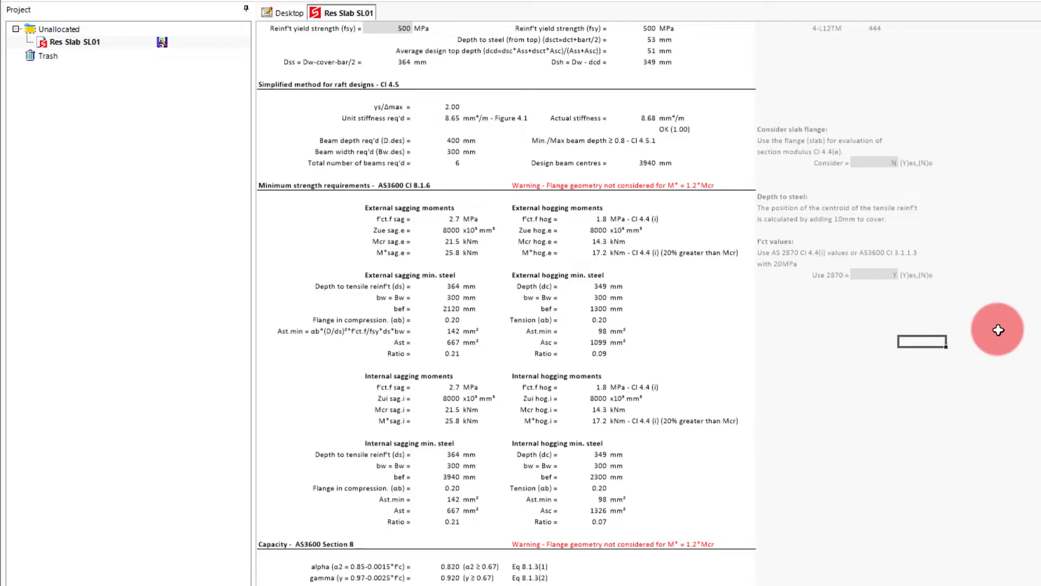
Set the bottom reinforcement to 3 bars of 10.7 mm (3-L11 TM)
scroll(506, 304, up, 10)
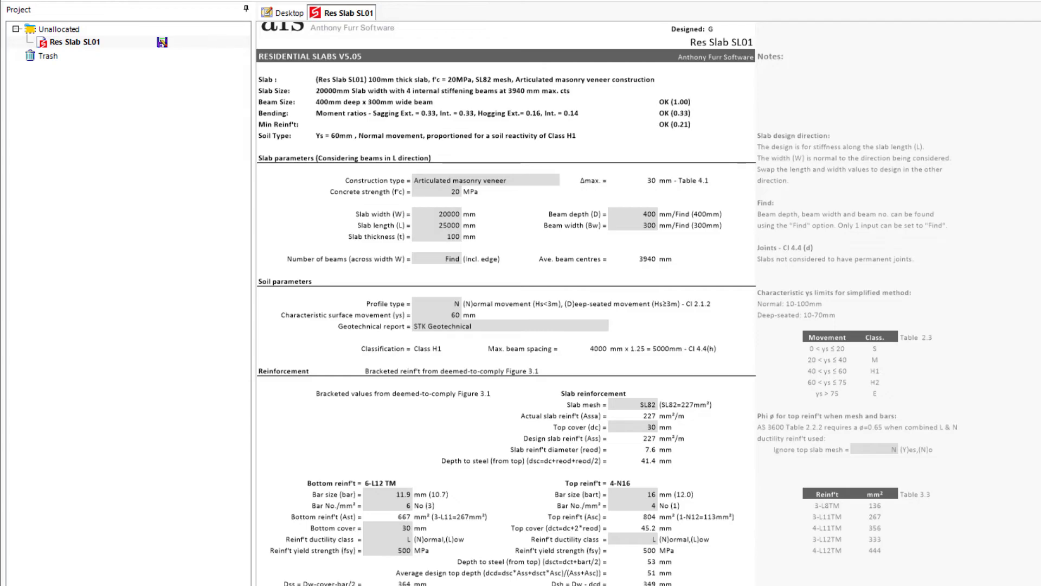
click(404, 505)
text(3)
click(413, 494)
click(416, 494)
click(411, 532)
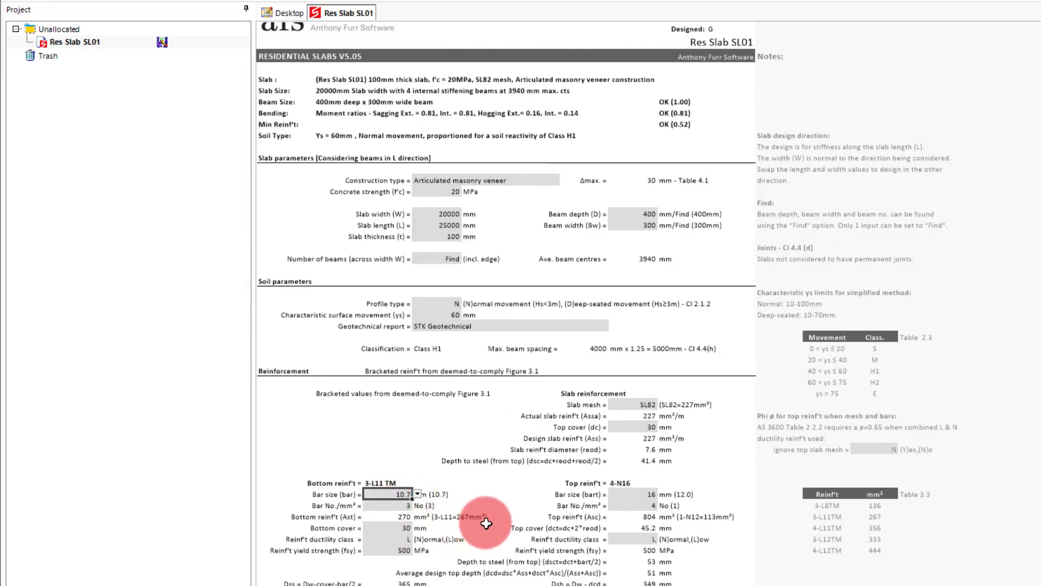
Change the top reinforcement bar size to 12 mm, giving 4-N12
click(646, 494)
click(676, 494)
click(647, 513)
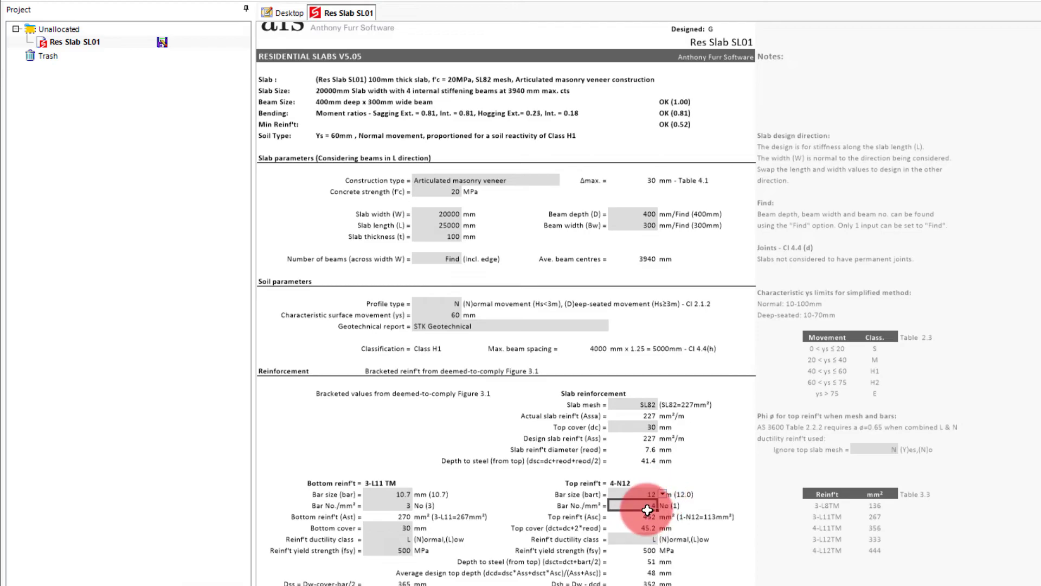